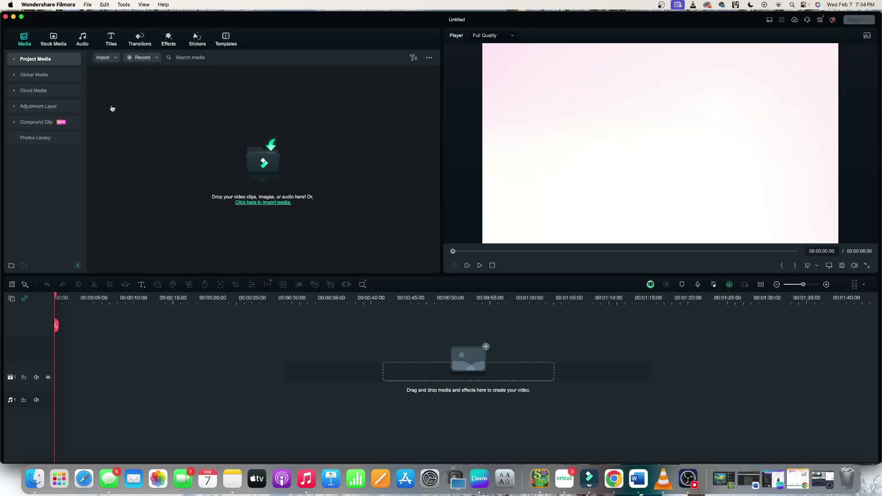
- Browse the Compound Clip, Adjustment Layer, Cloud and Global media sections, then Project Media
click(33, 123)
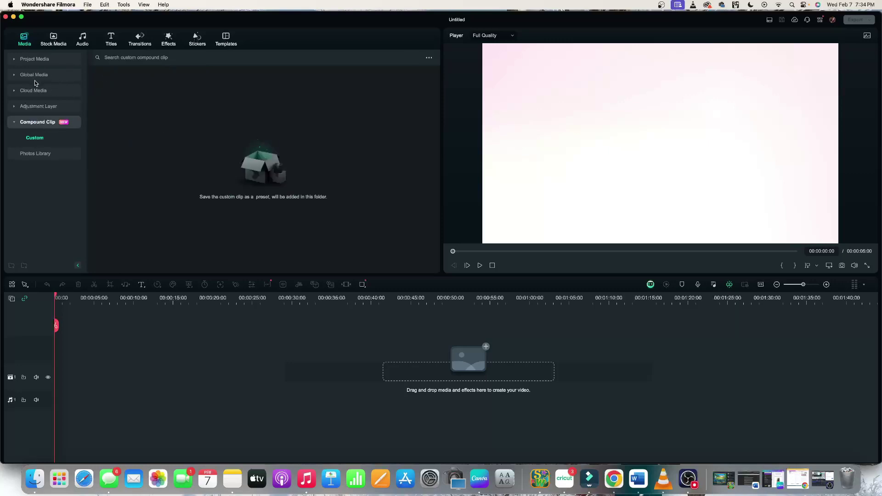
click(38, 107)
click(34, 92)
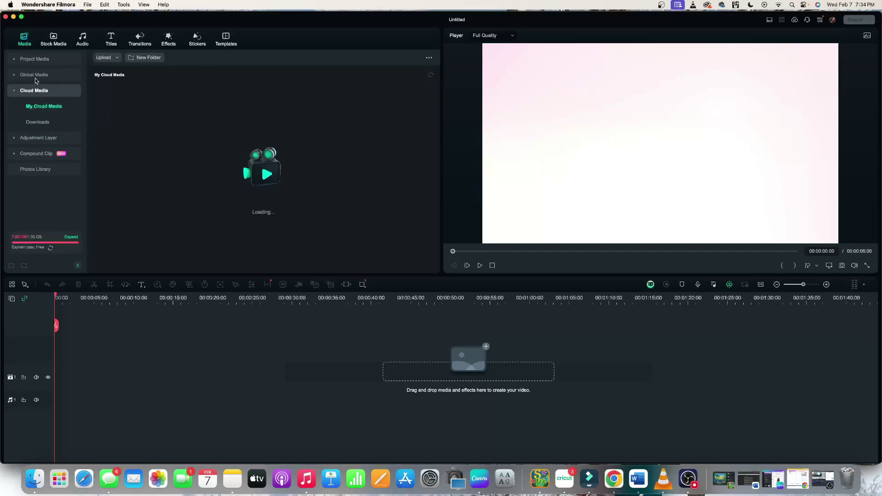
click(37, 75)
click(36, 60)
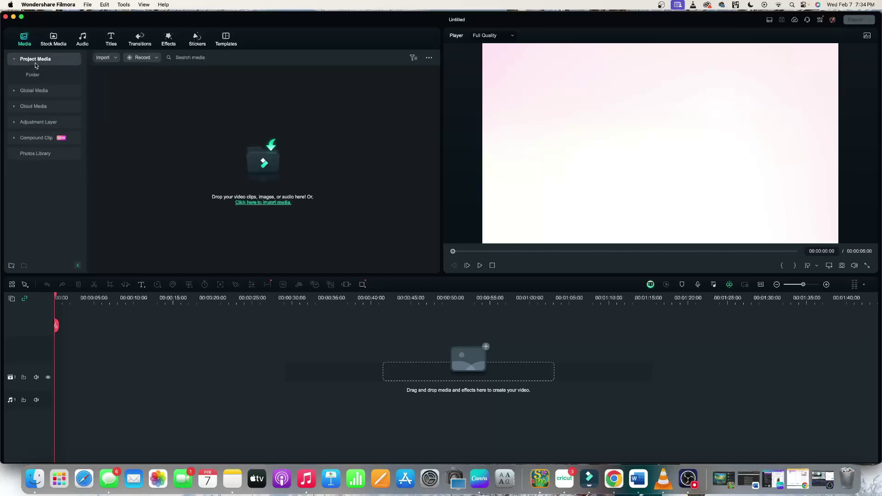
- Show the Stock Media Valentine's Day clips and download the first clip
click(52, 40)
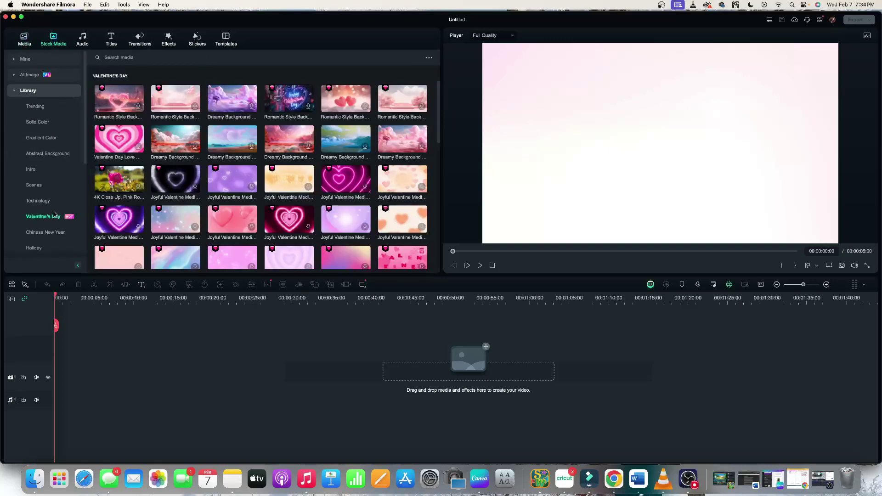
click(16, 92)
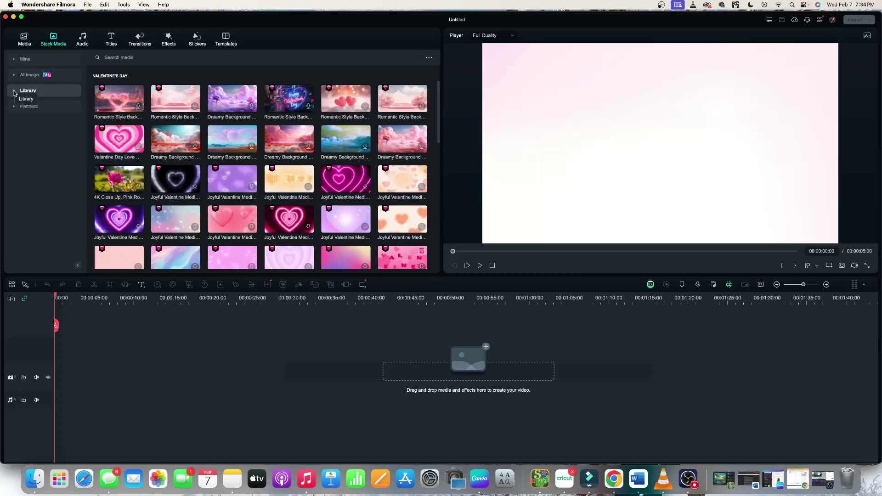
click(15, 92)
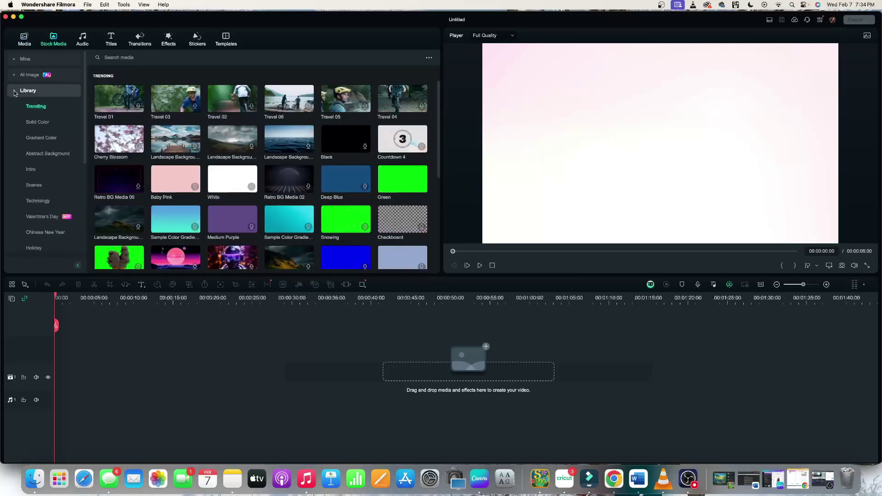
click(43, 218)
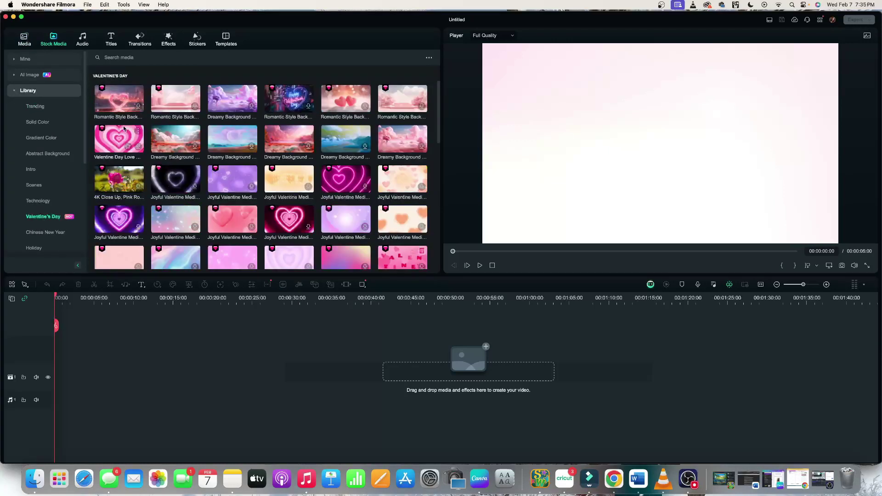
click(138, 107)
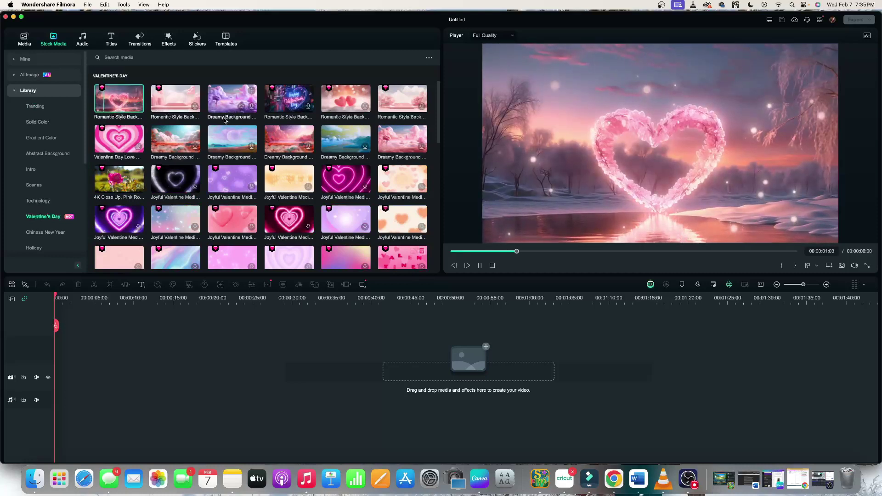
- Preview the neon Happy Valentine's Day clip and the pink rose close-up
click(288, 99)
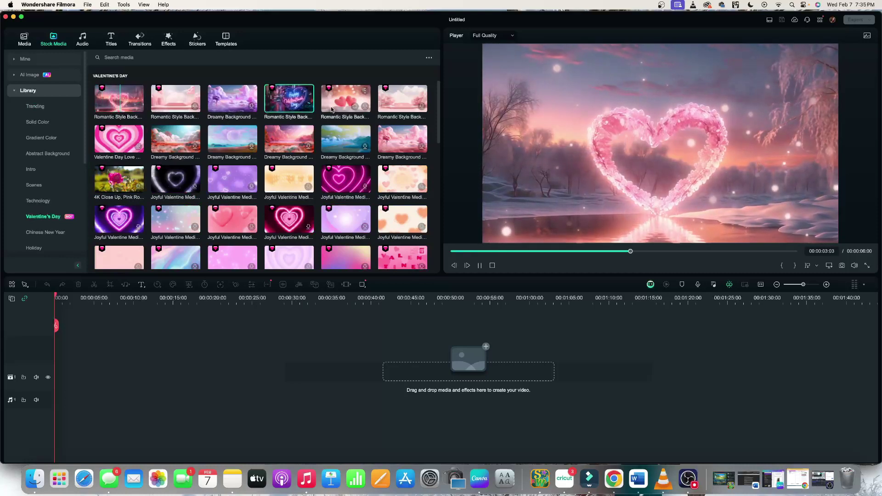
double_click(288, 99)
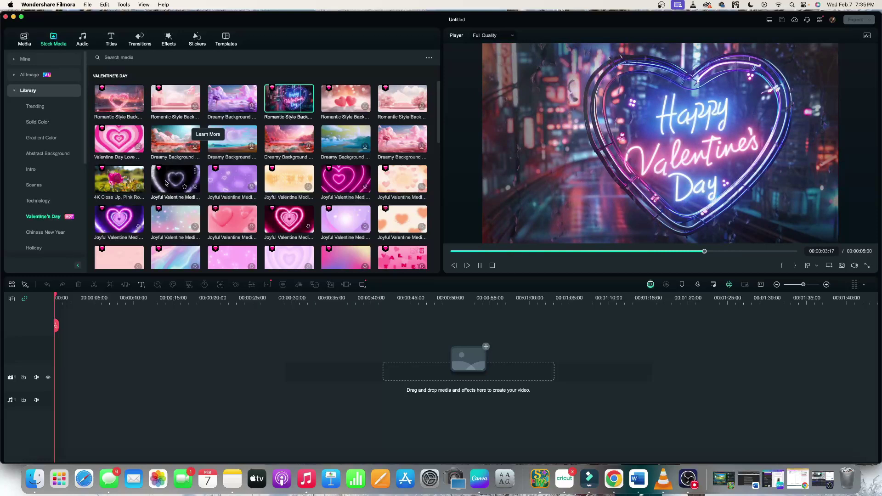
double_click(118, 179)
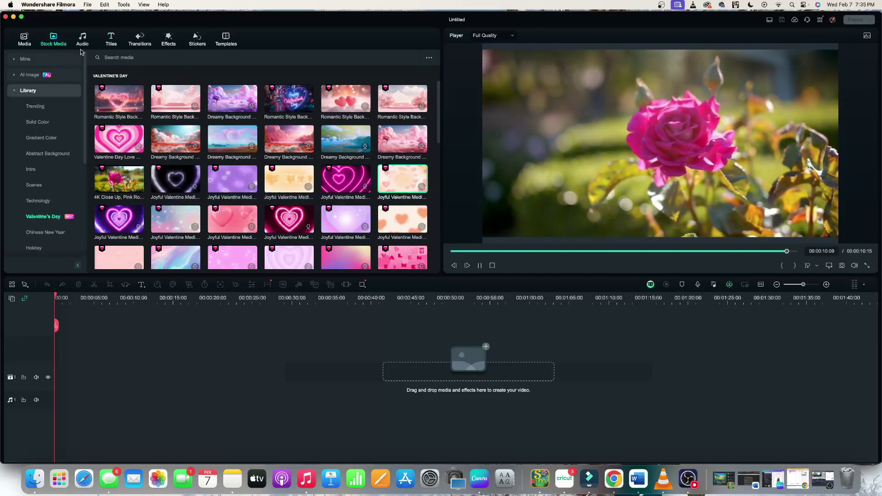
- Show the Valentine's Day category in the Transitions library
click(140, 38)
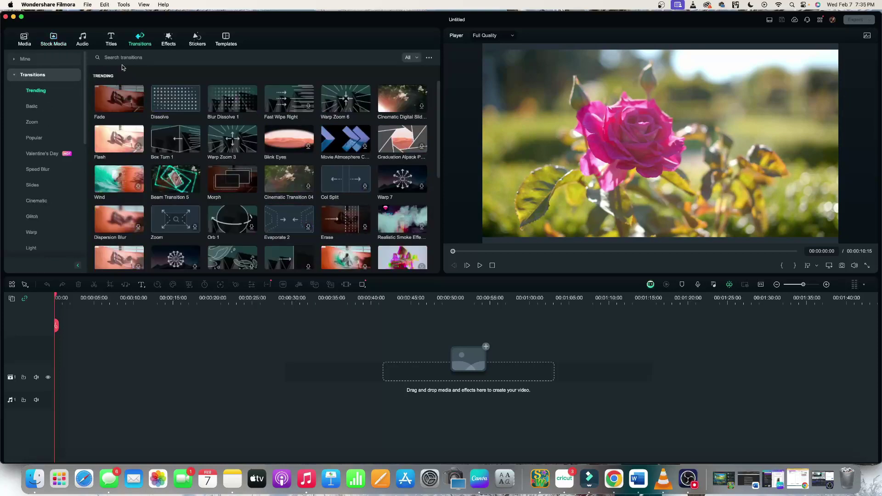
click(43, 153)
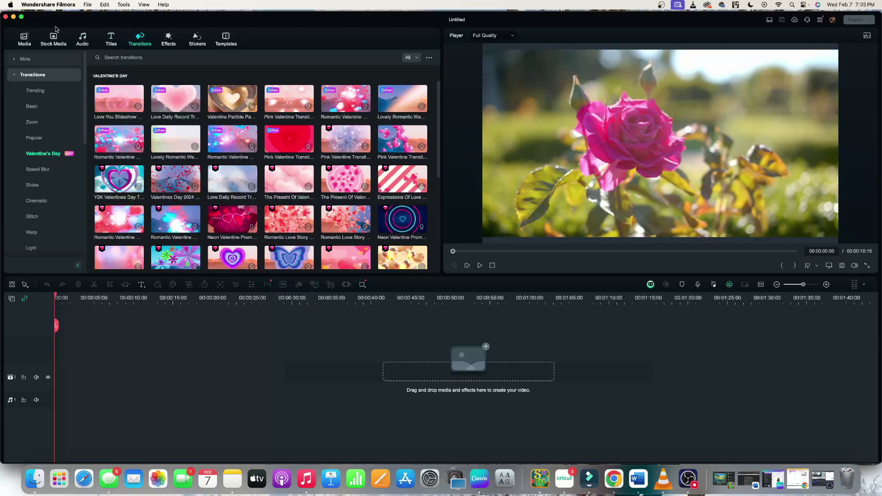
- Add the neon Happy Valentine's Day clip, then a Joyful Valentine pink heart clip, to the timeline
click(54, 43)
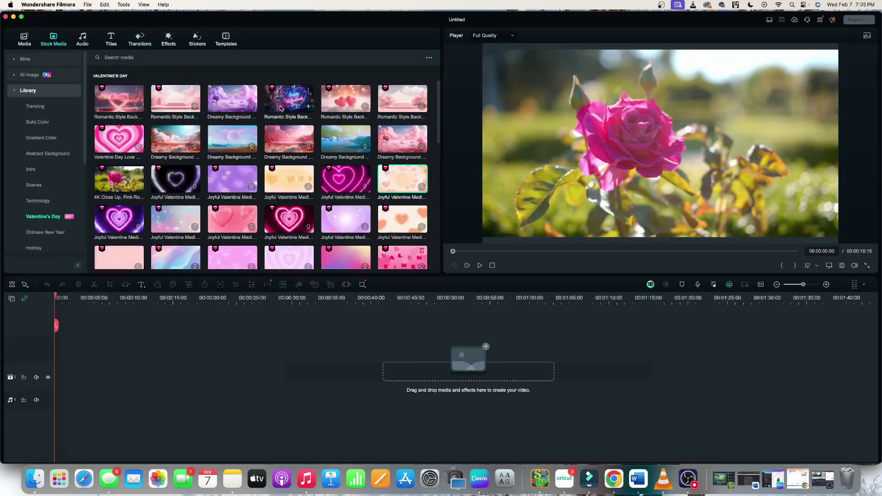
mouse_move(288, 98)
mouse_down()
mouse_move(199, 341)
mouse_move(74, 348)
mouse_up()
mouse_move(345, 177)
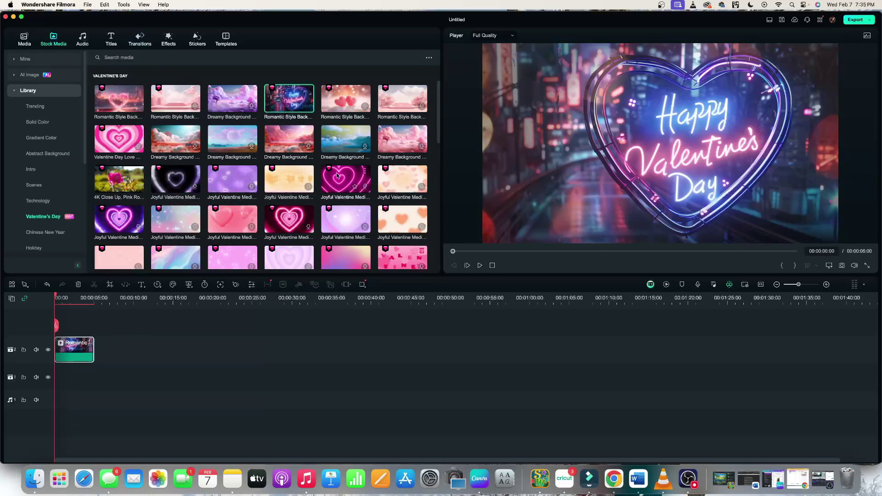
mouse_move(344, 180)
mouse_down()
mouse_move(105, 341)
mouse_move(114, 348)
mouse_up()
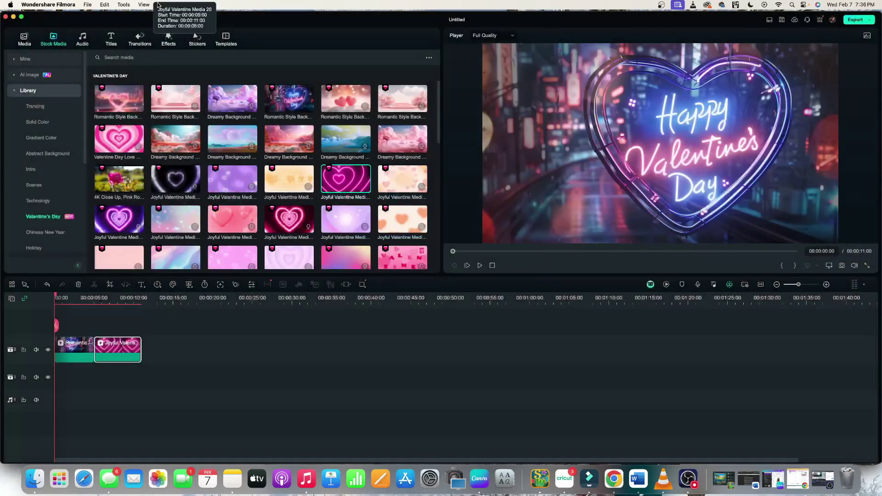
click(139, 43)
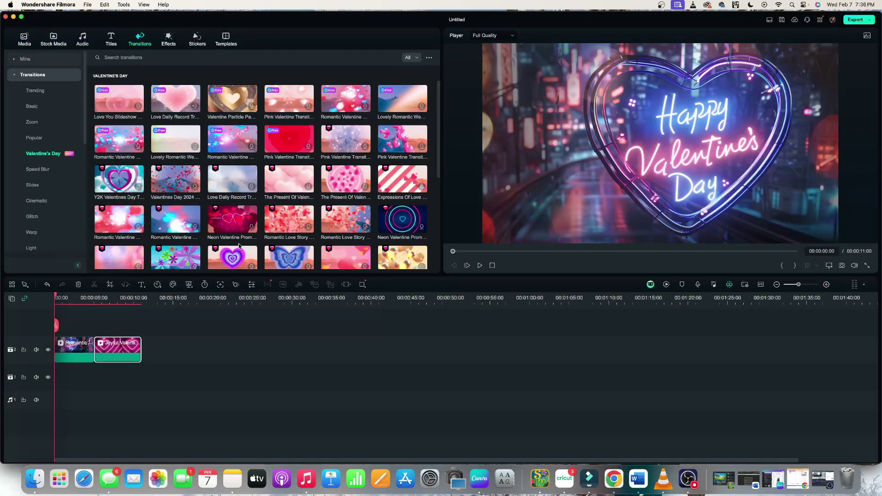
mouse_move(232, 99)
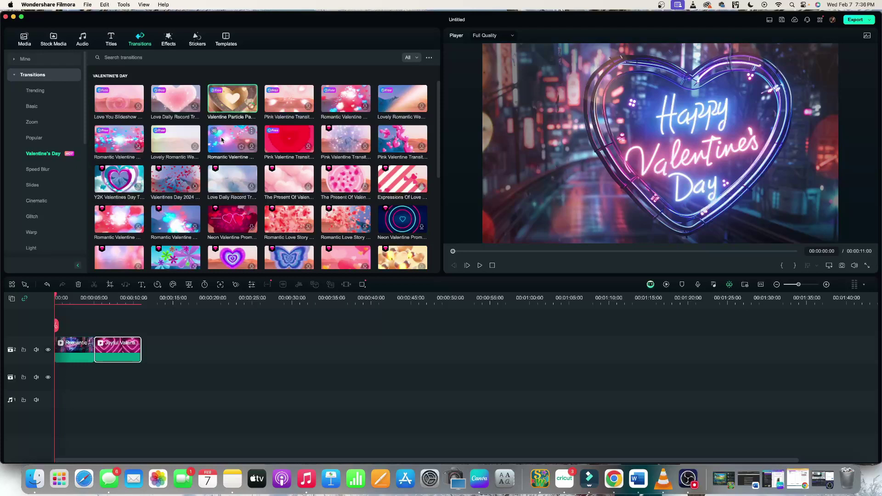
- Insert the Valentine Particle gold heart transition at the cut and play the sequence
click(232, 99)
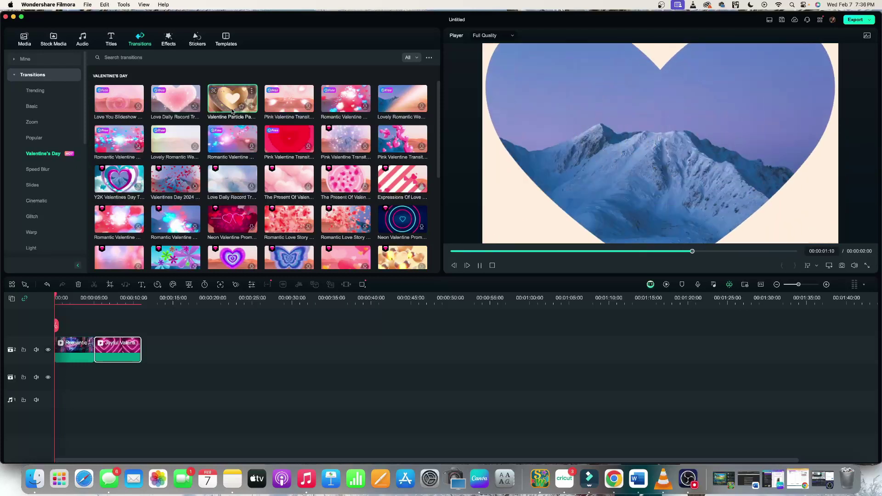
drag(233, 99, 95, 350)
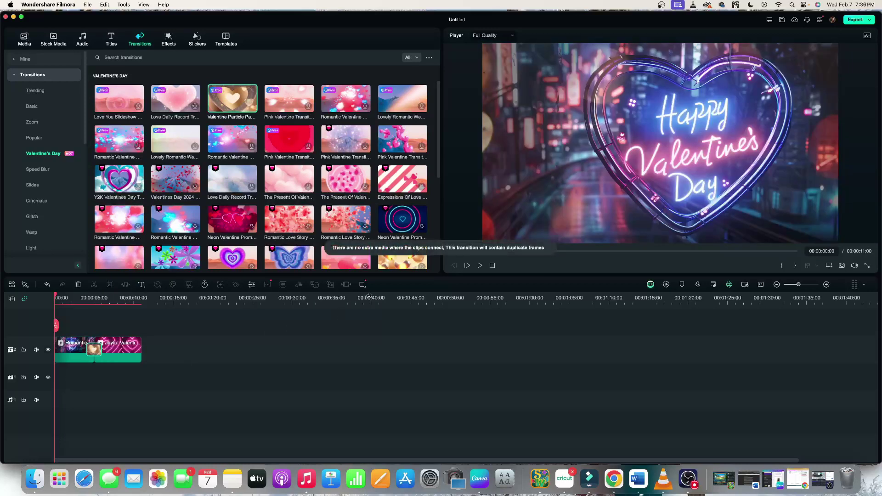
click(480, 267)
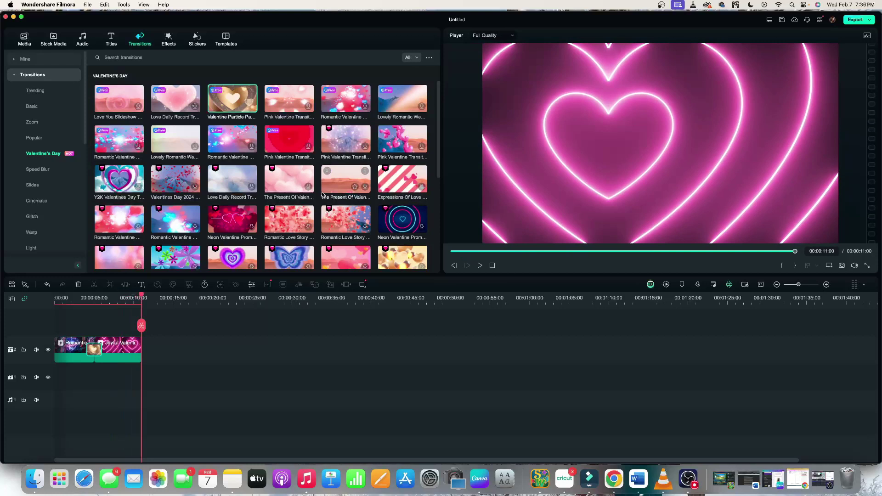
- Preview the neon, striped, pink and pixel heart Valentine transitions
click(236, 221)
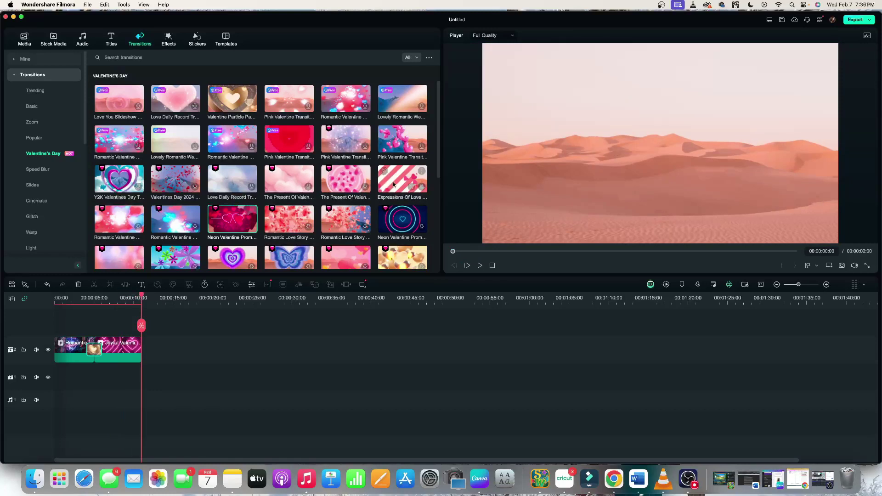
click(393, 182)
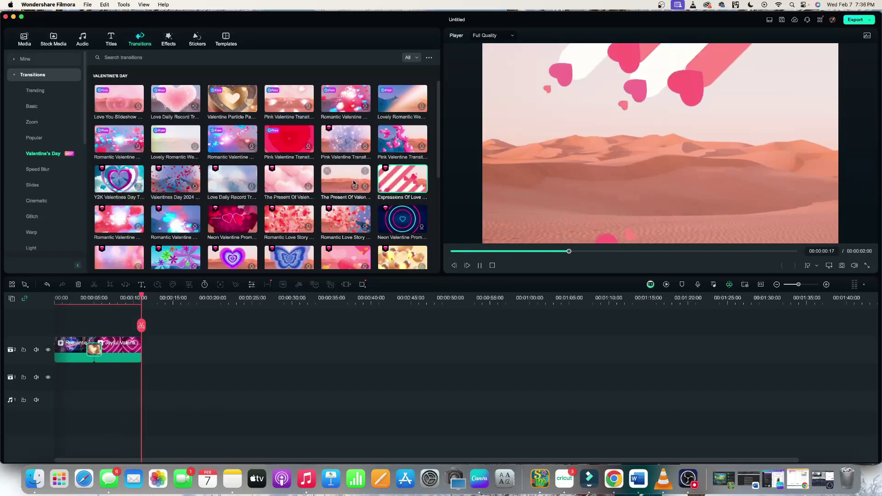
click(353, 183)
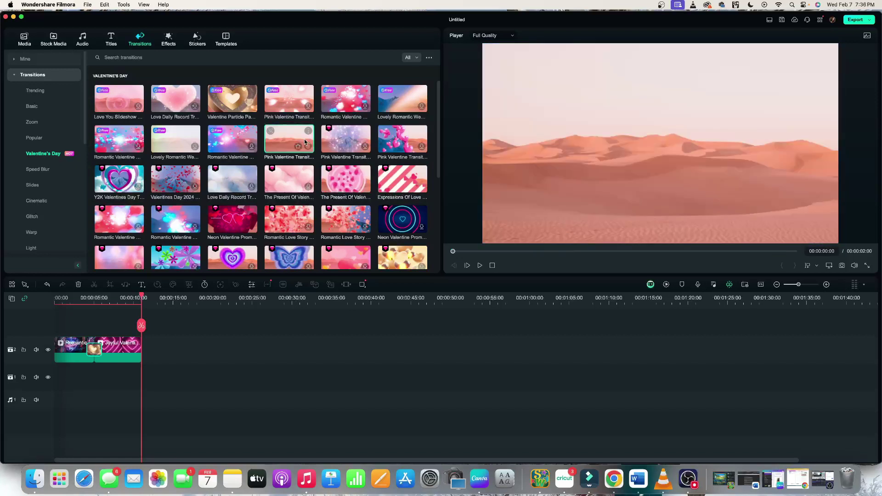
click(363, 141)
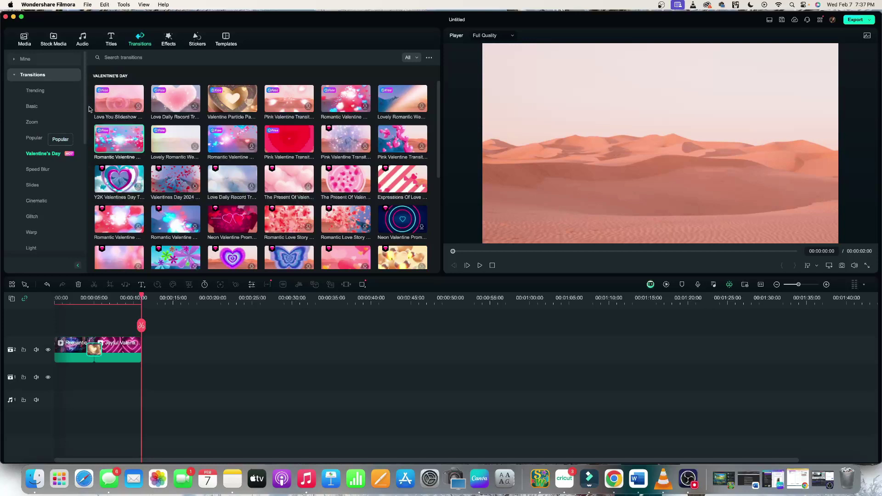
- Browse the Video Effects and Recommended effect categories, then switch to Stickers
click(168, 40)
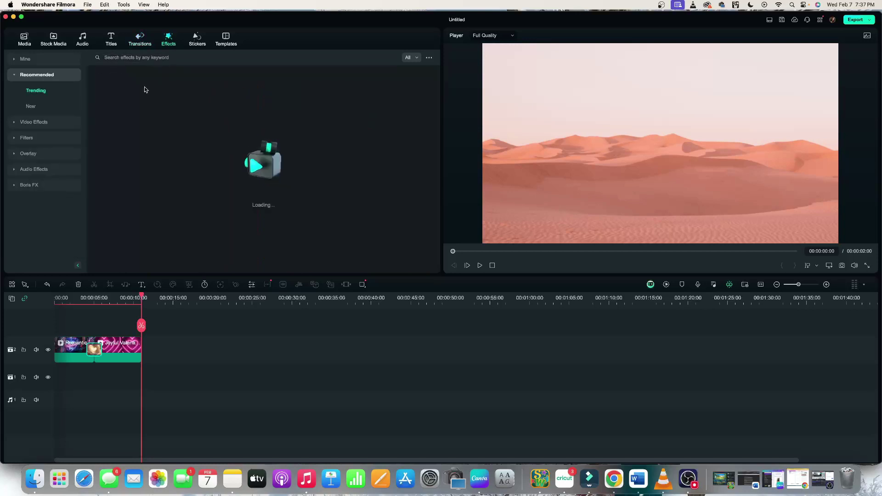
click(14, 123)
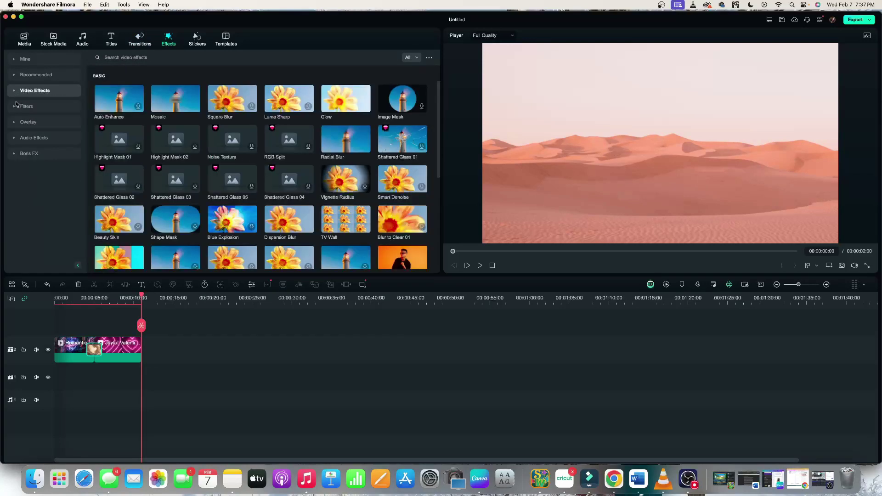
click(13, 75)
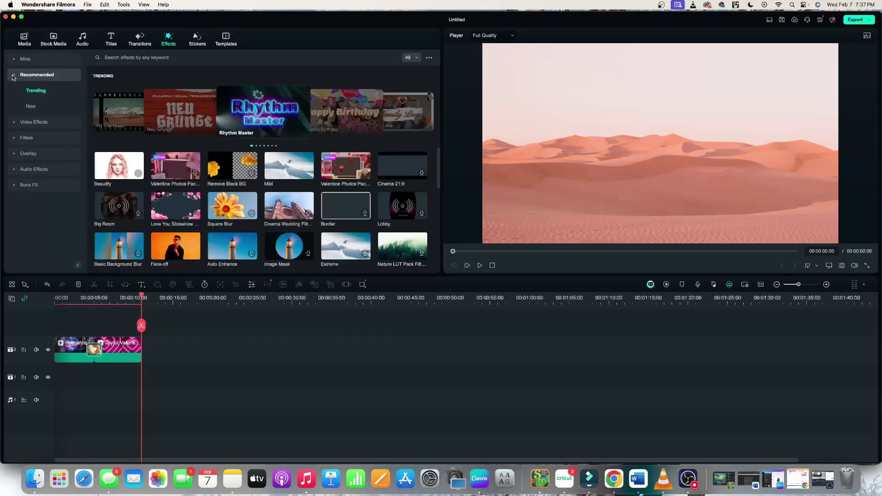
click(13, 76)
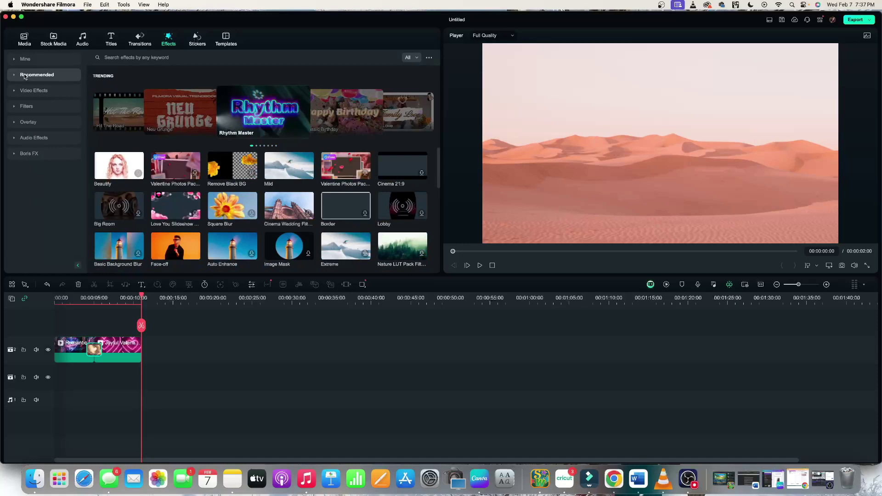
click(198, 41)
- Add the Y2K Valentines Day winged heart sticker on track 3, scaled to about 59.8%
click(43, 169)
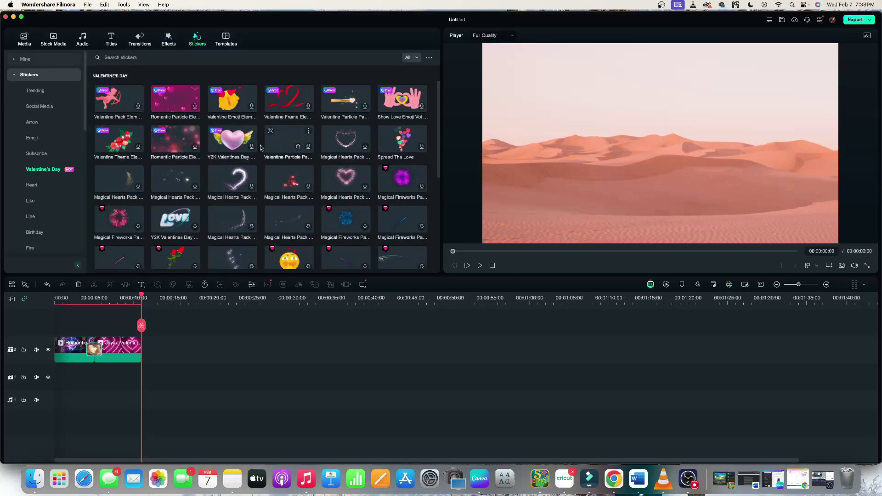
drag(233, 139, 122, 319)
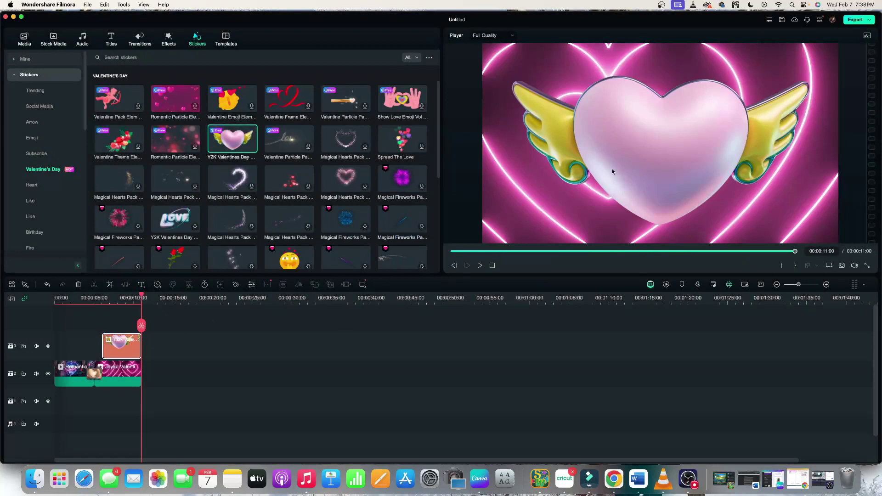
double_click(123, 345)
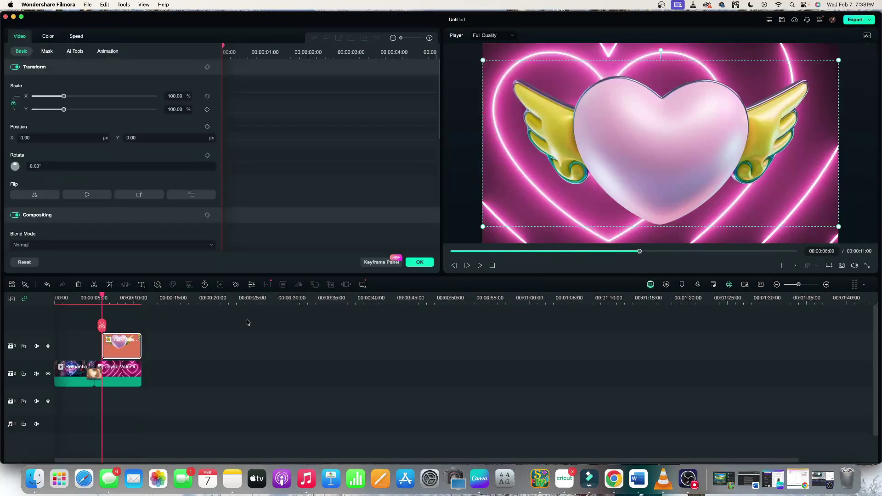
mouse_move(838, 60)
mouse_down()
mouse_move(579, 164)
mouse_move(605, 169)
mouse_move(695, 128)
mouse_up()
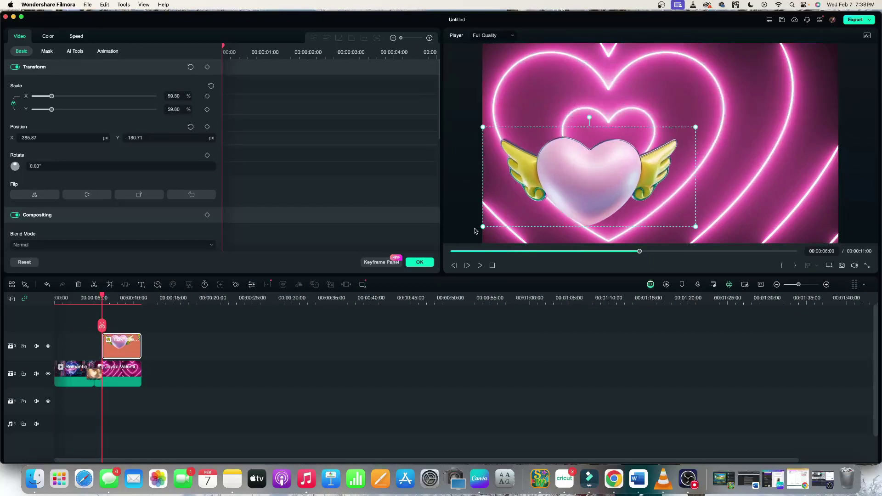
- Confirm the sticker settings, show Valentine's Day templates, and delete the winged heart sticker
click(422, 264)
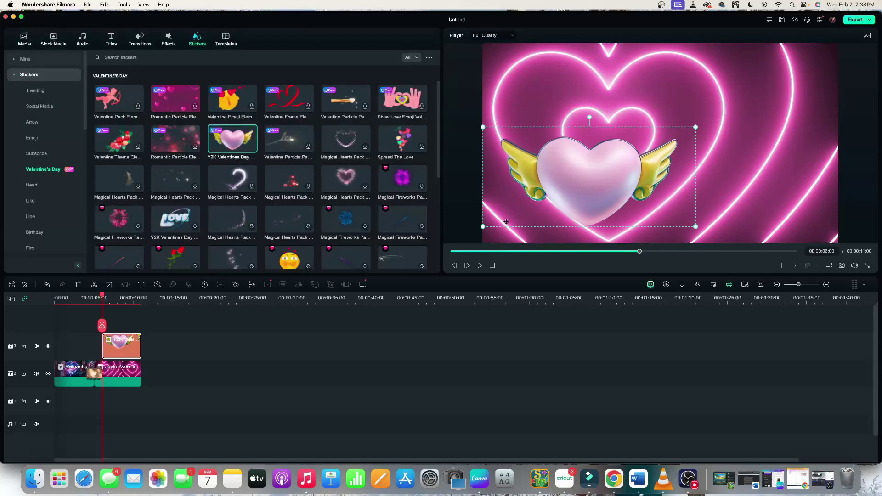
click(225, 40)
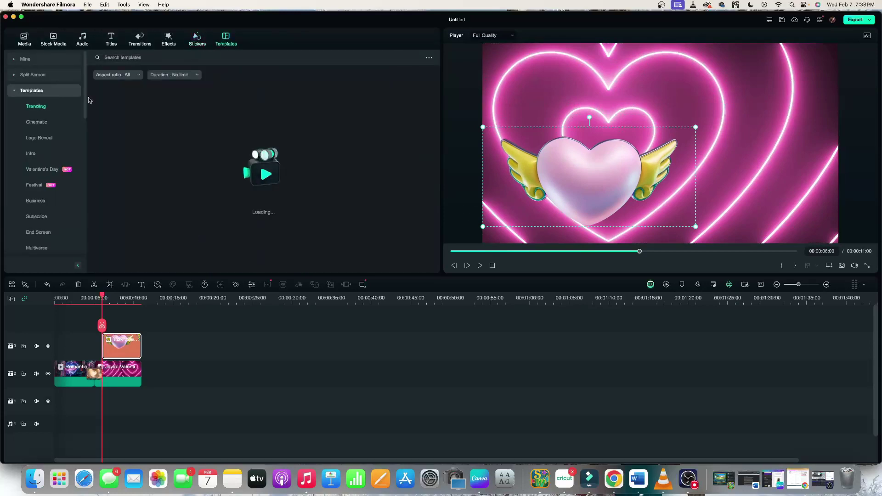
click(42, 169)
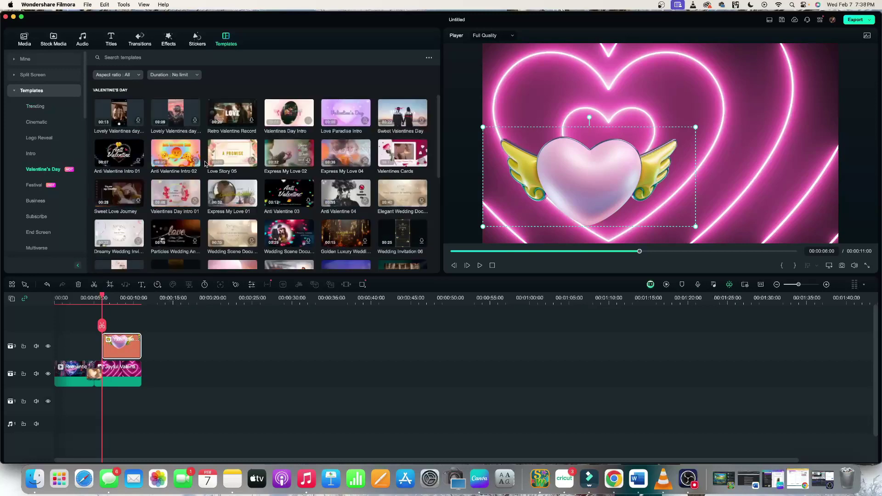
mouse_move(289, 153)
key(BackSpace)
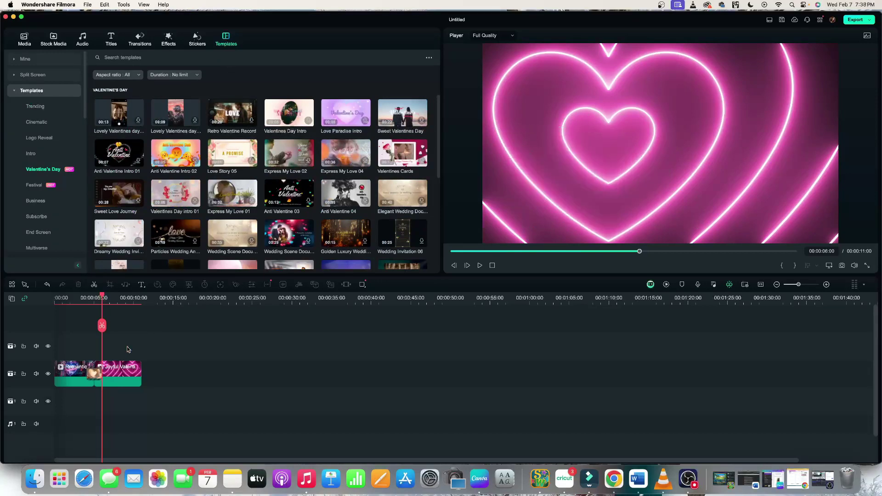
- Delete both remaining clips, add the Anti Valentine Intro 02 template, and play it
click(121, 372)
key(BackSpace)
click(76, 373)
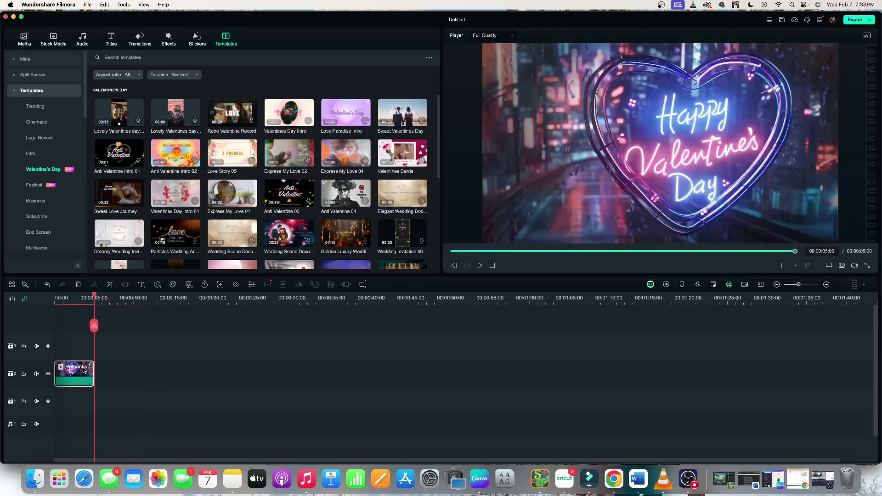
key(BackSpace)
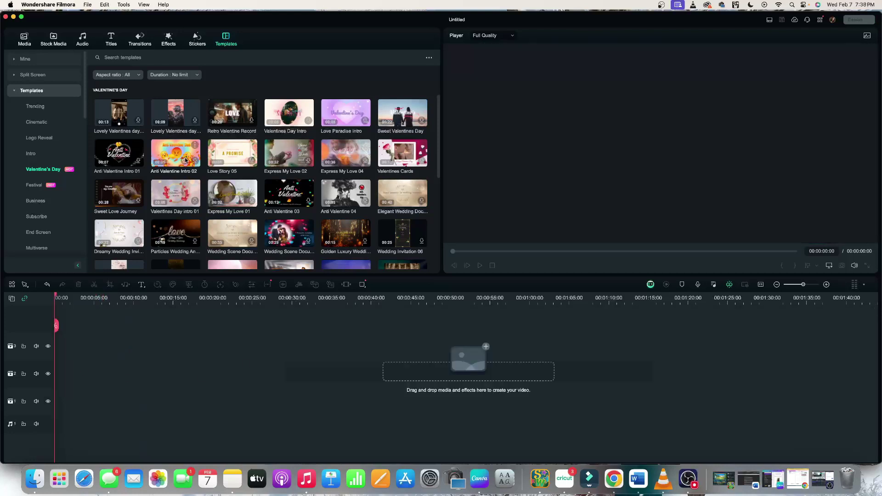
mouse_move(176, 153)
mouse_down()
mouse_move(127, 298)
mouse_move(72, 344)
mouse_up()
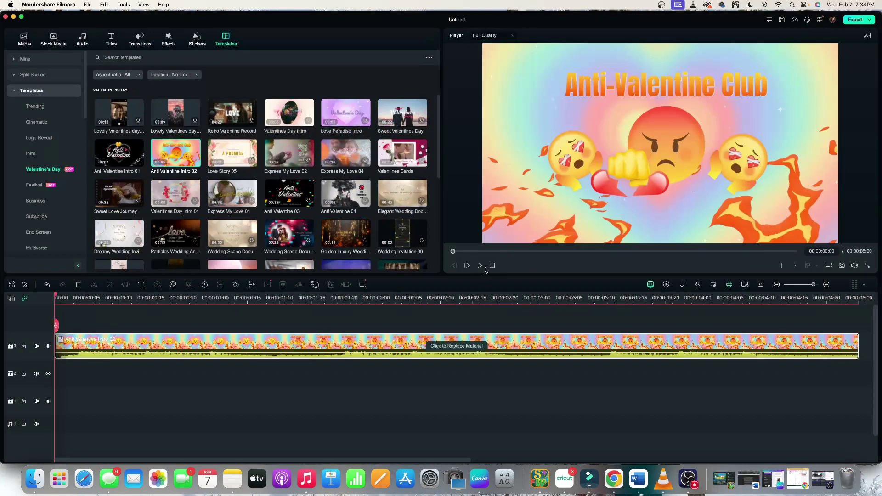
click(481, 265)
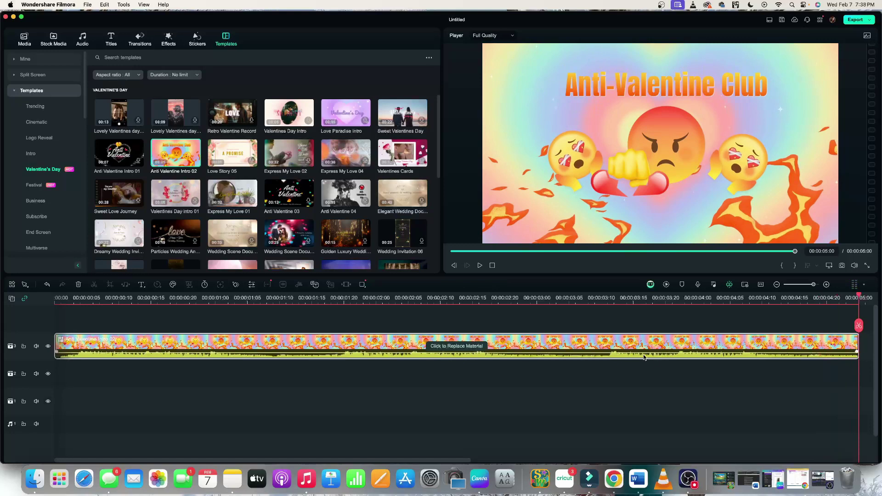
- Delete the Anti-Valentine template, add Love Paradise Intro to the timeline, and play it
key(Delete)
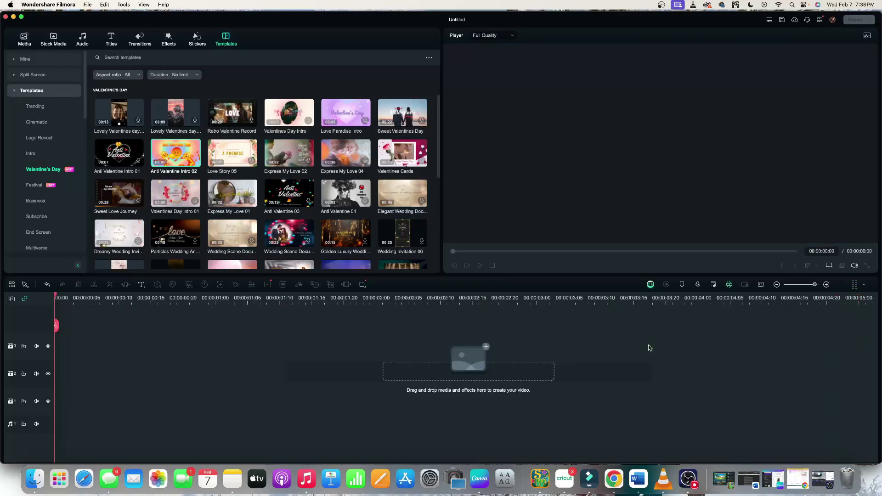
mouse_move(346, 113)
drag(350, 111, 60, 343)
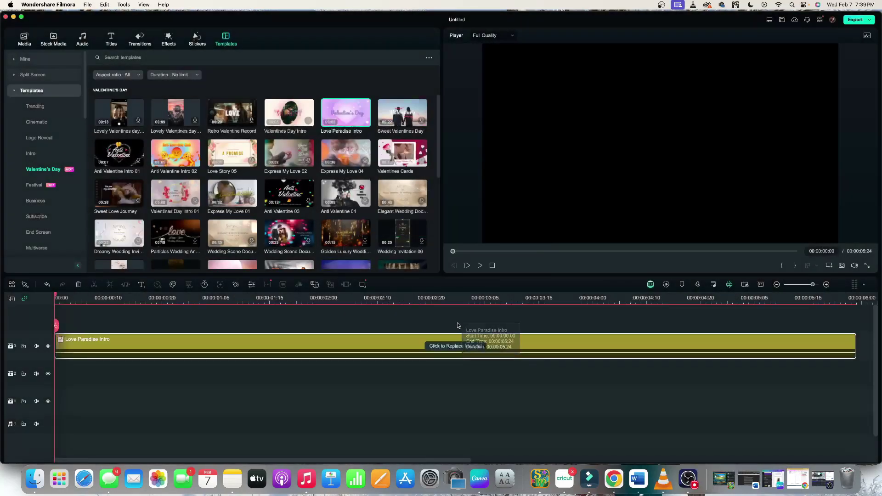
click(480, 266)
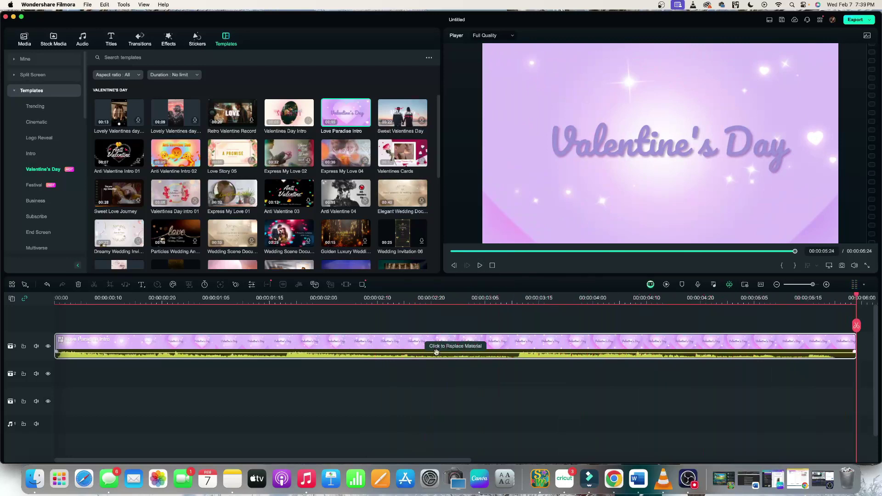
- Delete the Love Paradise Intro template clip from the timeline
key(Delete)
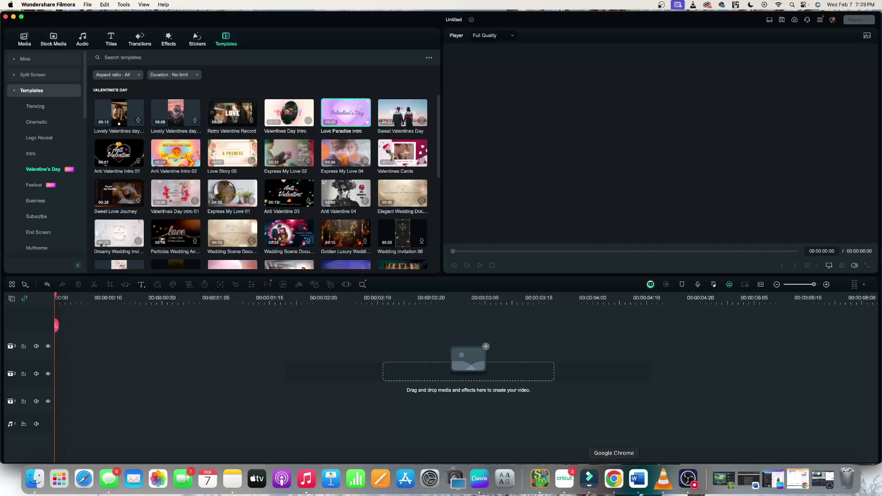
- Load the Wondershare Filmora 13 homepage in a new Chrome tab from the 'wondershare' suggestion
click(613, 478)
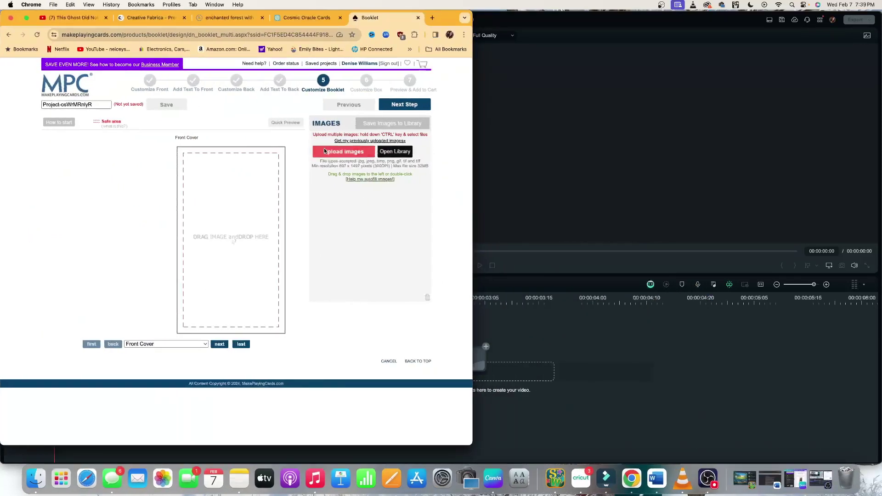
click(432, 17)
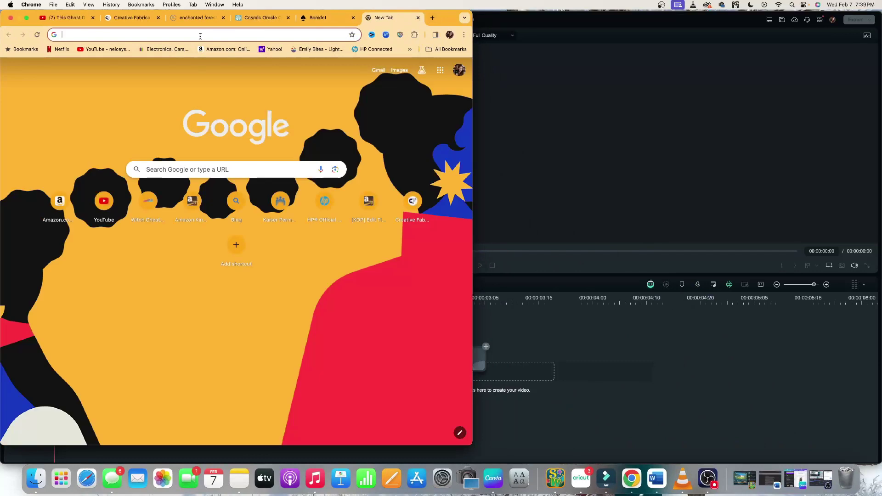
text(wondersha)
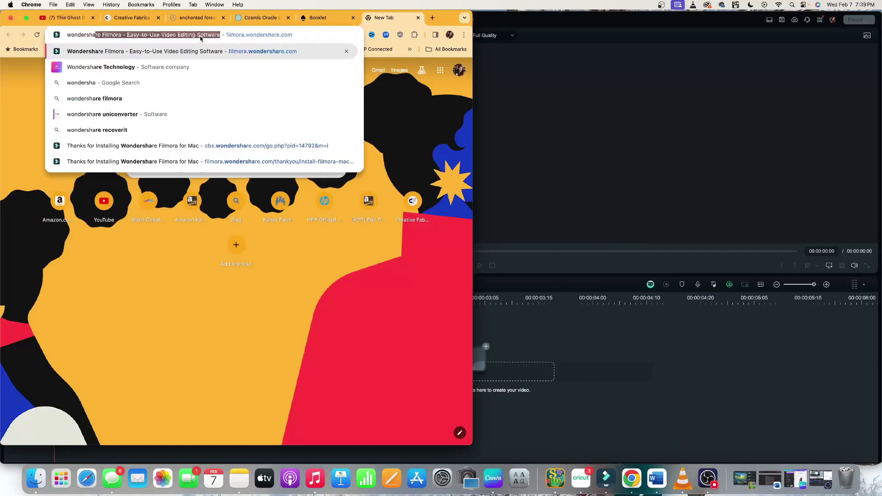
text(re)
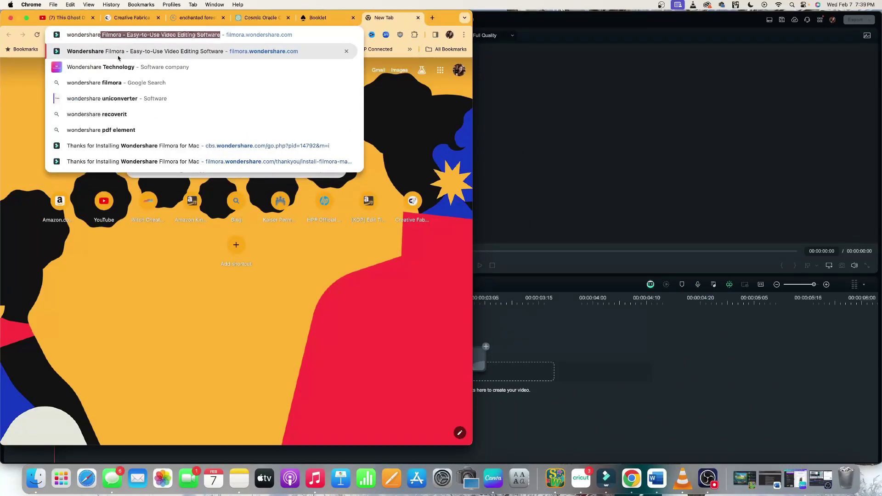
key(Return)
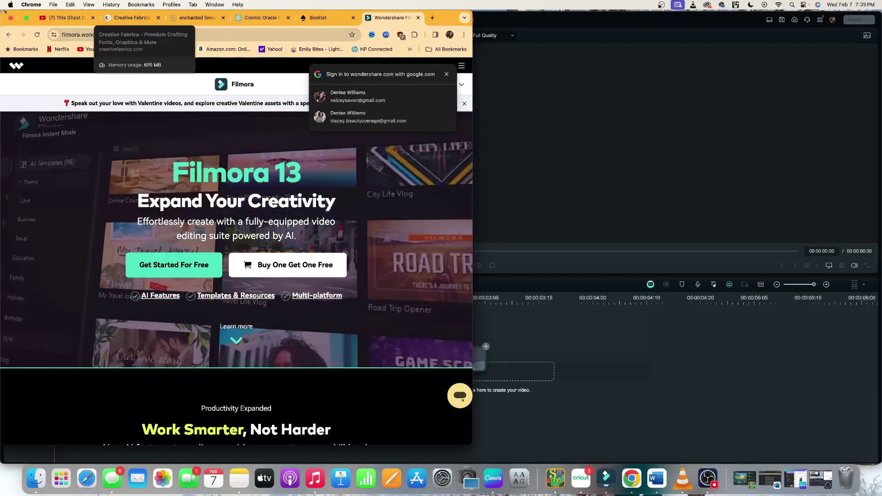
click(21, 18)
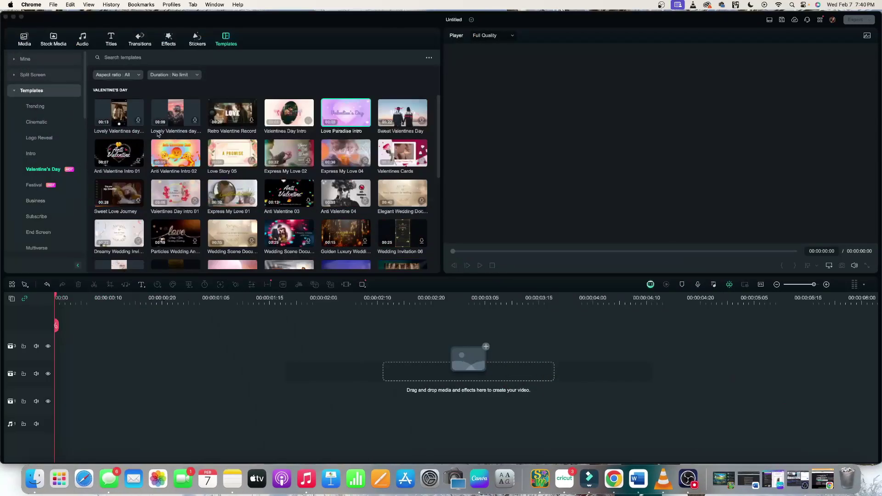